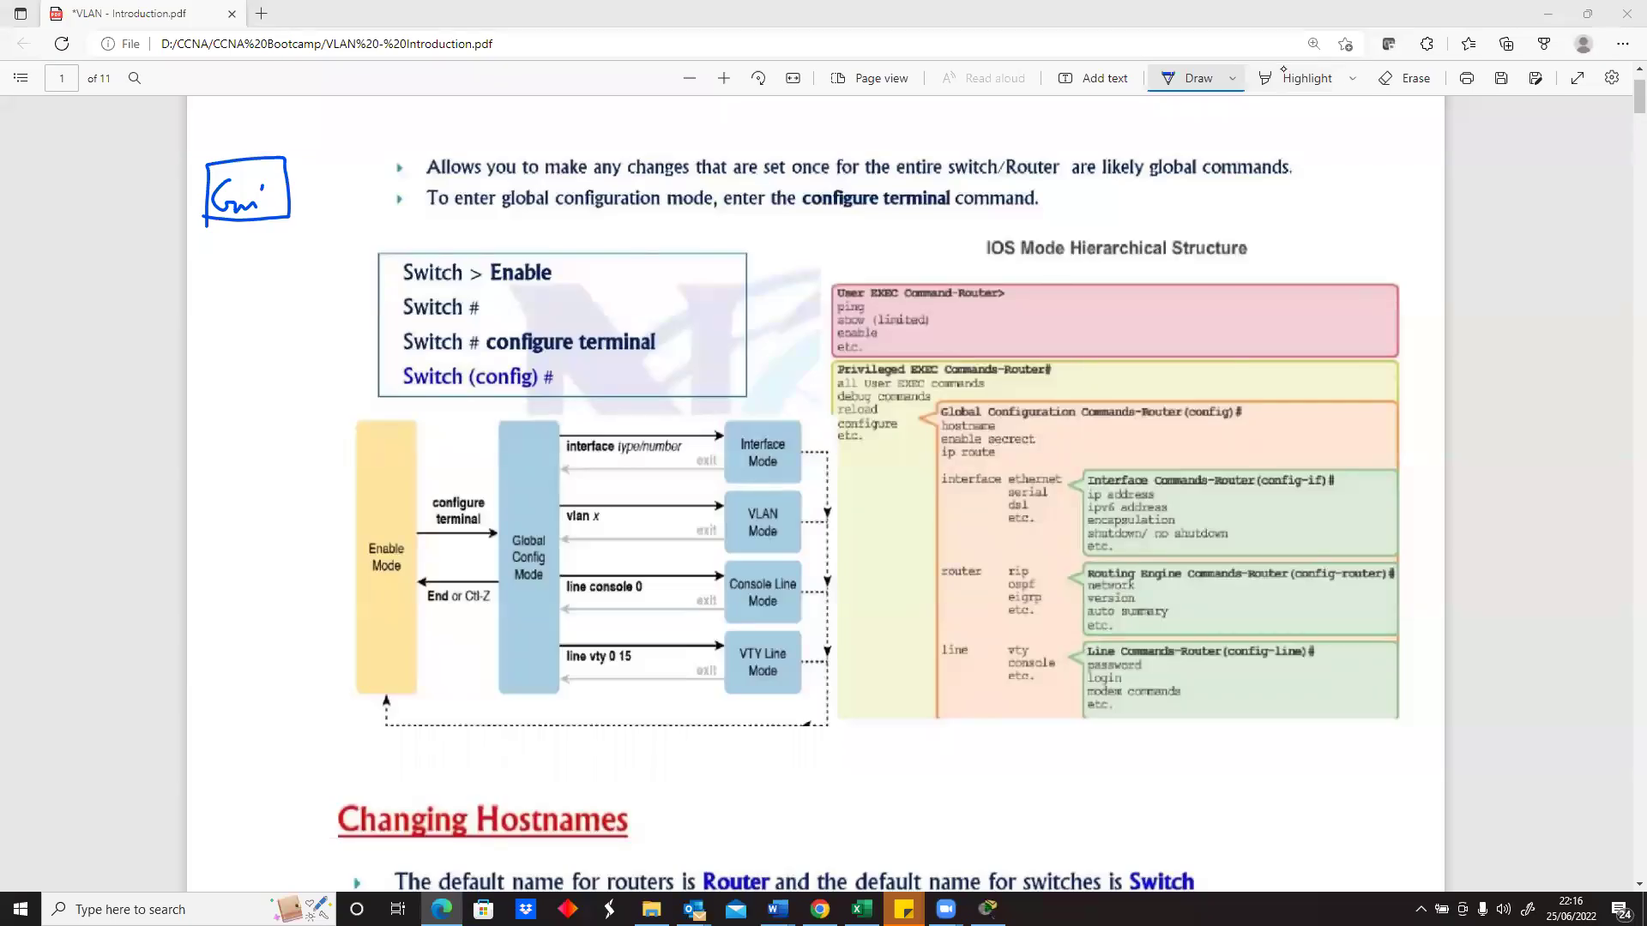
- Erase the boxed Gm' scribble from the left margin
{"action": "left_click", "coordinate": [302, 330]}
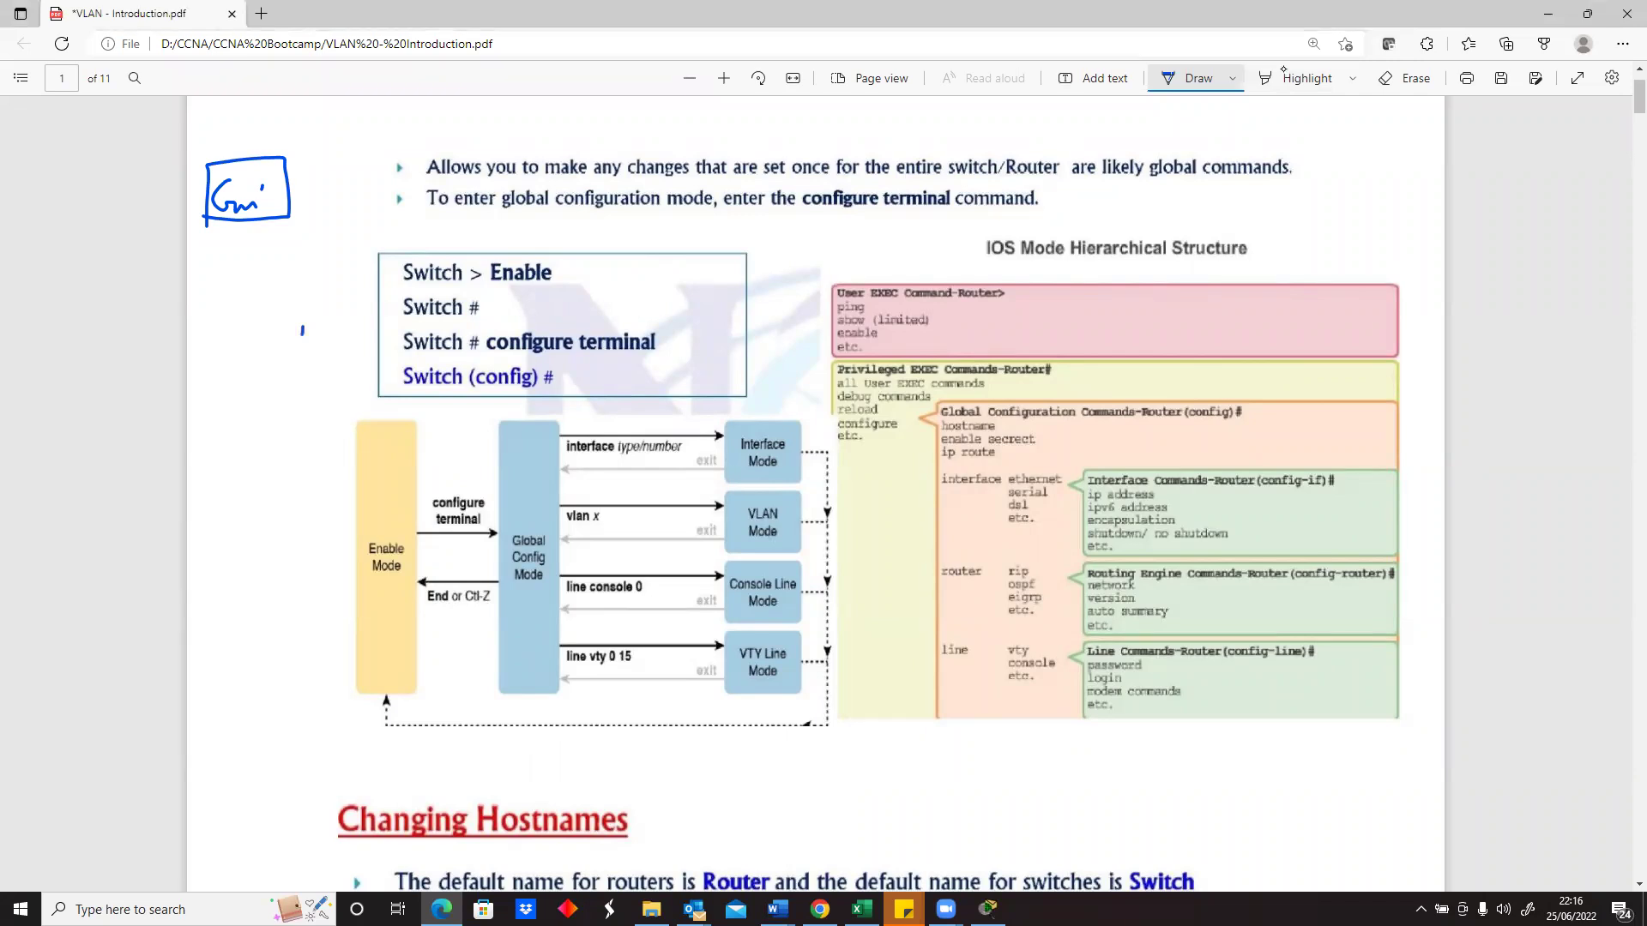
{"action": "left_click", "coordinate": [1405, 77]}
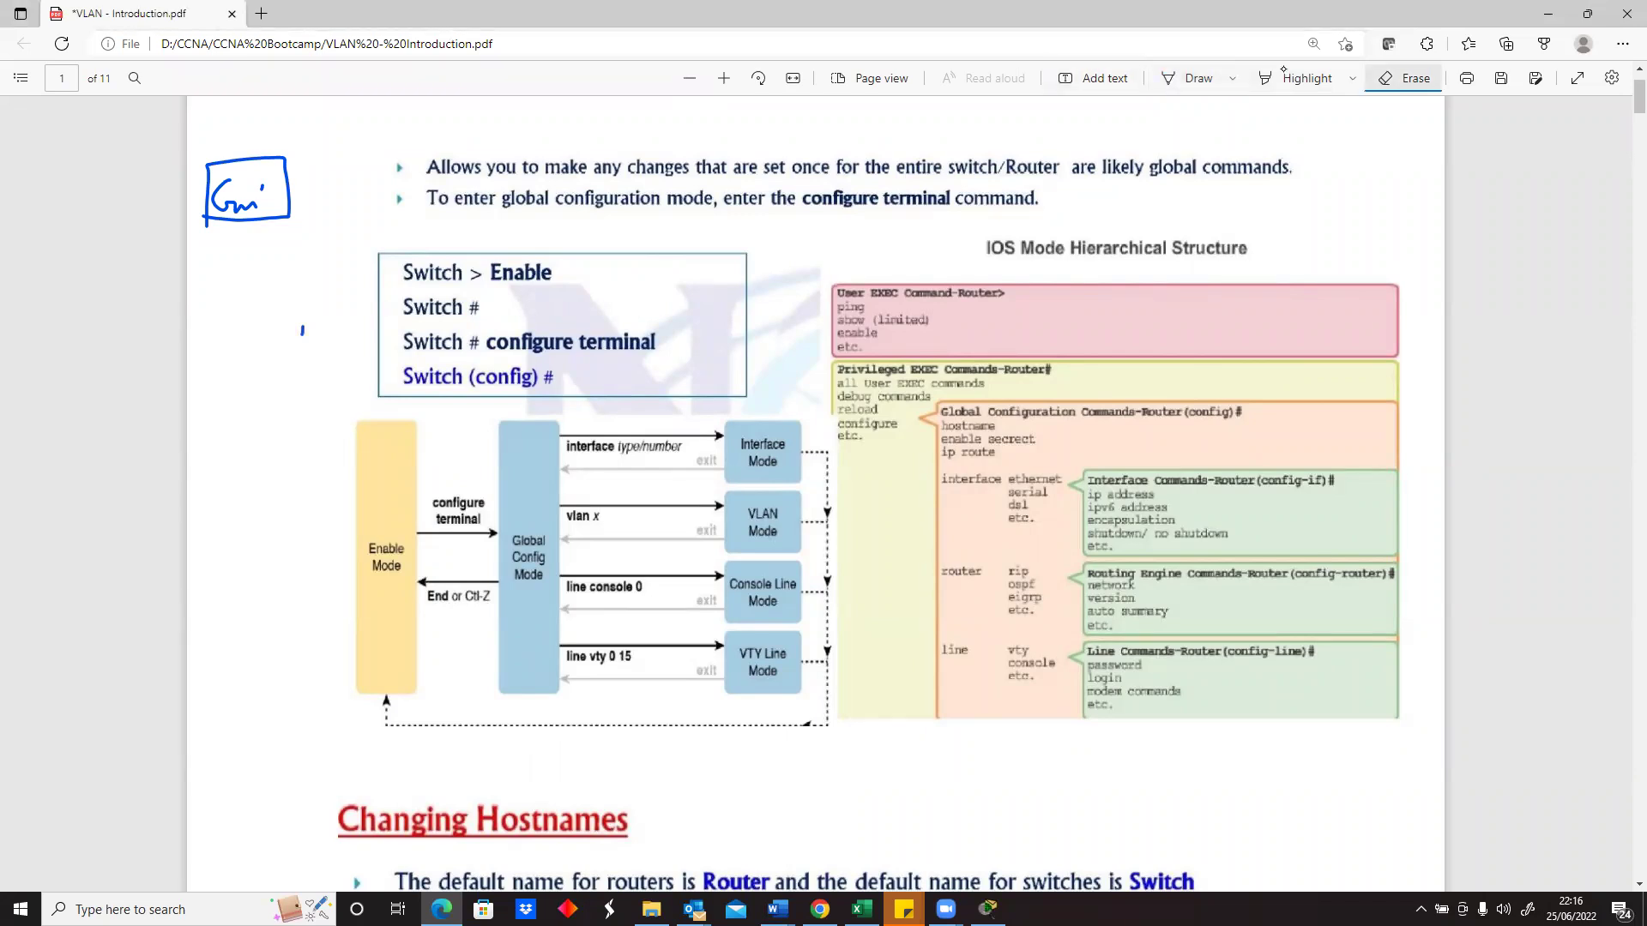
{"action": "left_click", "coordinate": [206, 193]}
- Handwrite 'IOS' and 'Io' in ink in the left margin
{"action": "left_click", "coordinate": [1189, 77]}
{"action": "left_click_drag", "start_coordinate": [236, 185], "coordinate": [233, 213]}
{"action": "mouse_move", "coordinate": [222, 182]}
{"action": "left_mouse_down"}
{"action": "mouse_move", "coordinate": [252, 178]}
{"action": "mouse_move", "coordinate": [249, 210]}
{"action": "left_mouse_up"}
{"action": "left_click_drag", "start_coordinate": [277, 187], "coordinate": [287, 203]}
{"action": "left_click_drag", "start_coordinate": [226, 253], "coordinate": [224, 297]}
{"action": "mouse_move", "coordinate": [213, 254]}
{"action": "left_mouse_down"}
{"action": "mouse_move", "coordinate": [242, 251]}
{"action": "mouse_move", "coordinate": [252, 289]}
{"action": "mouse_move", "coordinate": [298, 267]}
{"action": "left_mouse_up"}
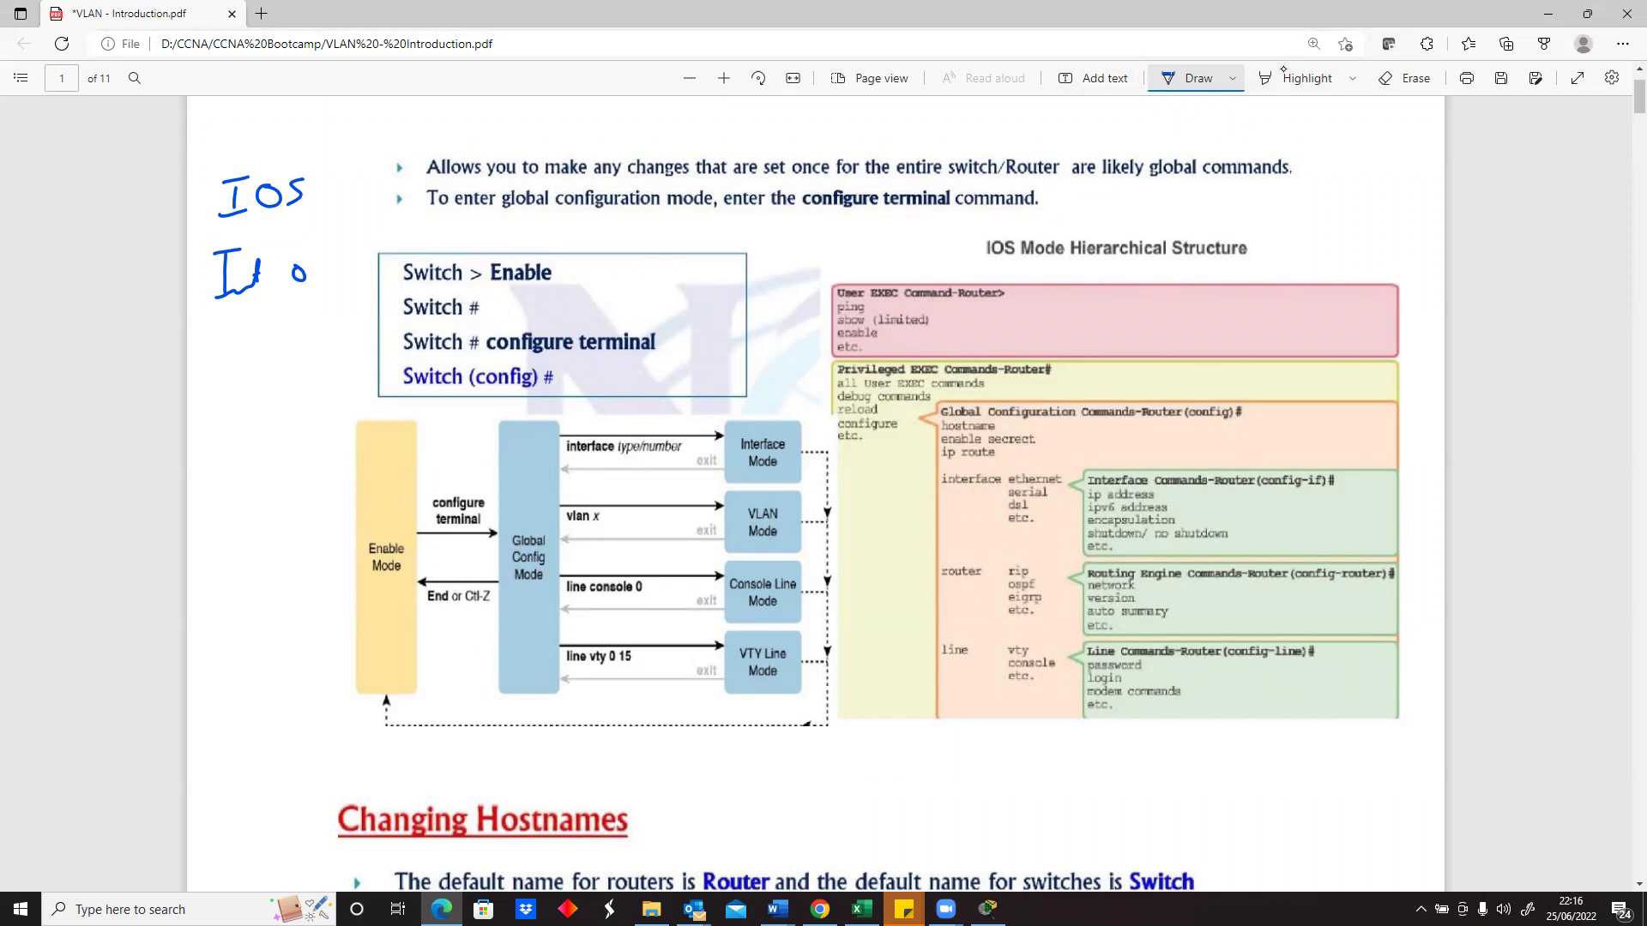
- Erase the handwritten IOS and Io strokes from the margin
{"action": "mouse_move", "coordinate": [299, 270]}
{"action": "left_mouse_down"}
{"action": "mouse_move", "coordinate": [226, 276]}
{"action": "mouse_move", "coordinate": [240, 252]}
{"action": "left_mouse_up"}
{"action": "mouse_move", "coordinate": [257, 193]}
{"action": "left_mouse_down"}
{"action": "mouse_move", "coordinate": [280, 199]}
{"action": "mouse_move", "coordinate": [247, 212]}
{"action": "left_mouse_up"}
{"action": "left_click_drag", "start_coordinate": [222, 181], "coordinate": [301, 204]}
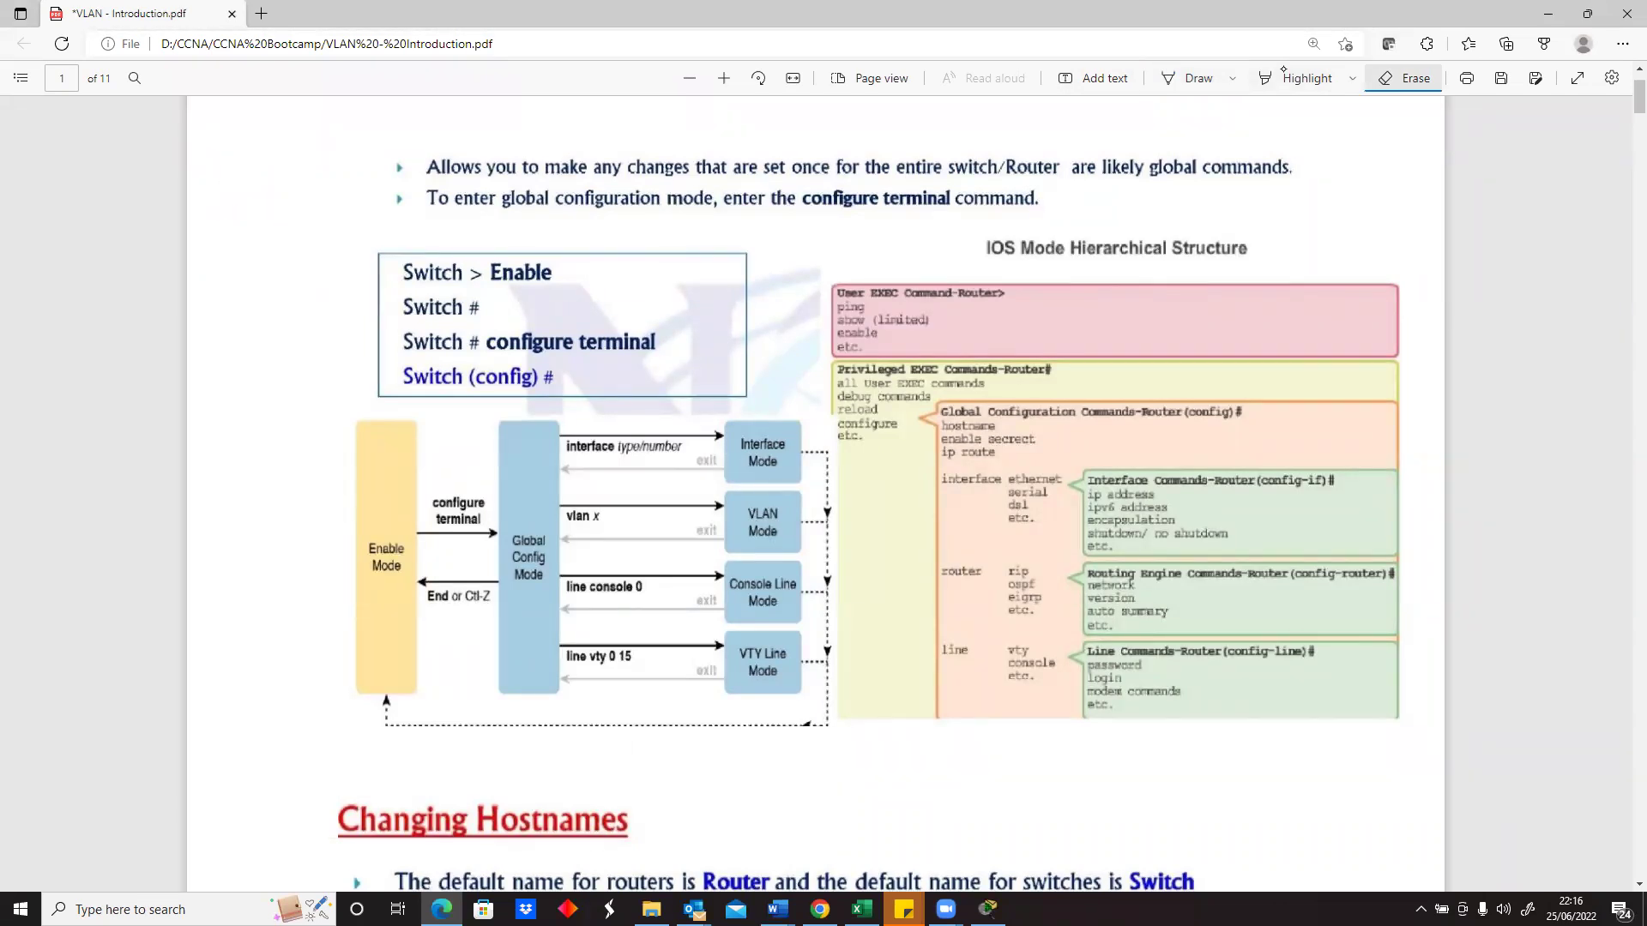